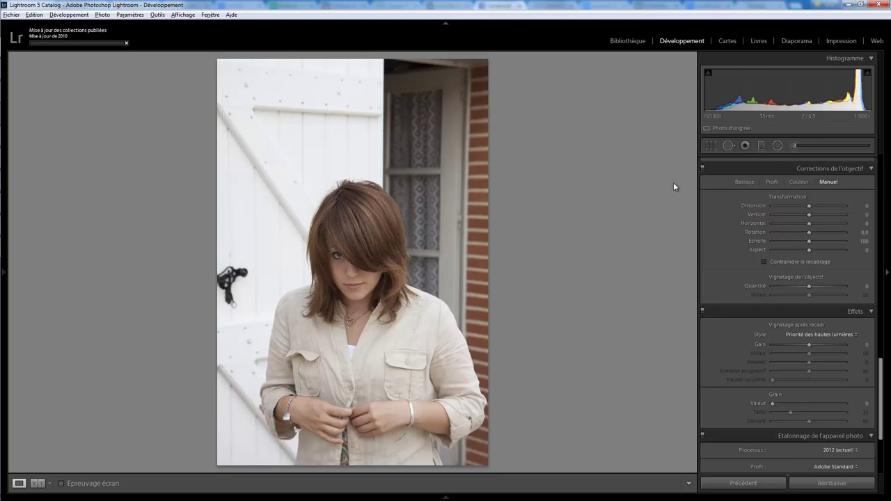
Crop the portrait from head to hands, trimming the door and brick edges.
{"action": "left_click", "coordinate": [712, 145]}
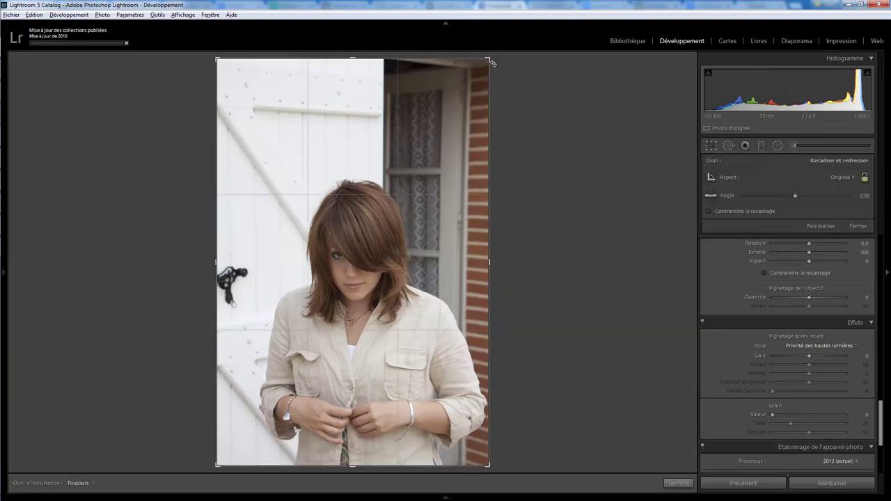
{"action": "left_click_drag", "start_coordinate": [491, 63], "coordinate": [475, 83]}
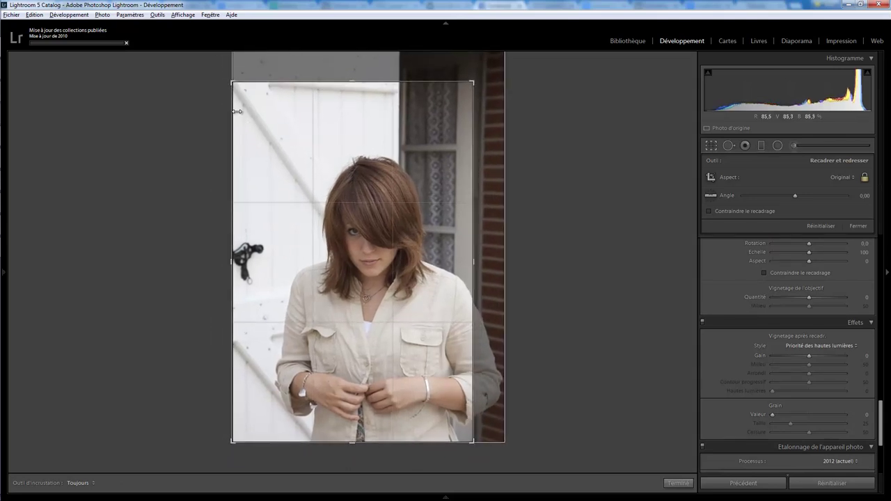
{"action": "left_click_drag", "start_coordinate": [234, 83], "coordinate": [251, 103]}
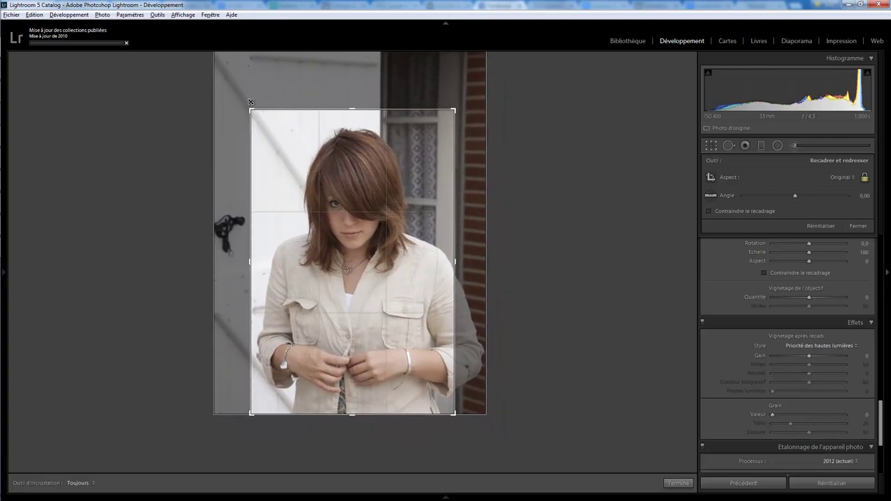
{"action": "left_click", "coordinate": [678, 482]}
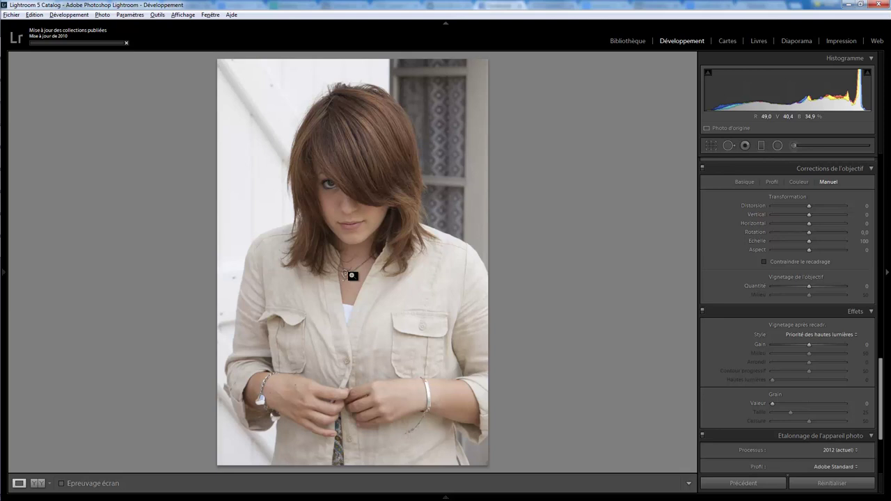
In Basic, set Clarity +29, Vibrance −20, Exposure +0.29, Whites +21, Highlights +46, Shadows +10.
{"action": "left_click_drag", "start_coordinate": [881, 364], "coordinate": [890, 142]}
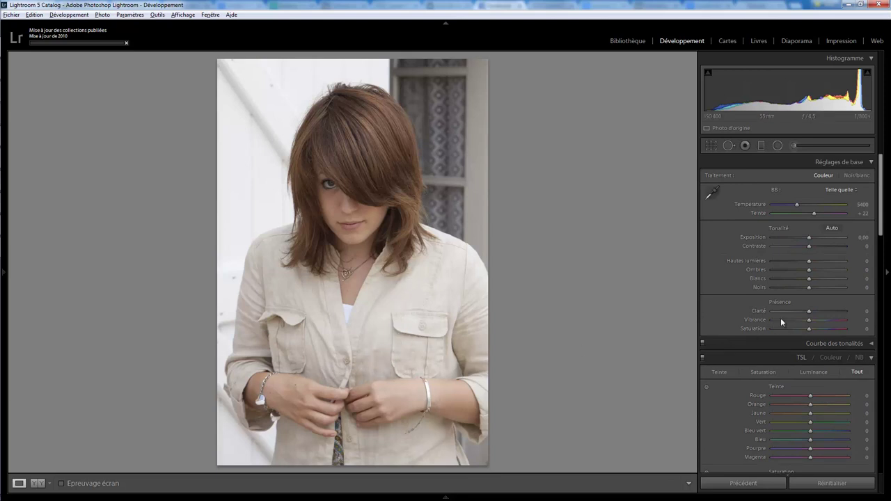
{"action": "left_click_drag", "start_coordinate": [811, 314], "coordinate": [819, 313]}
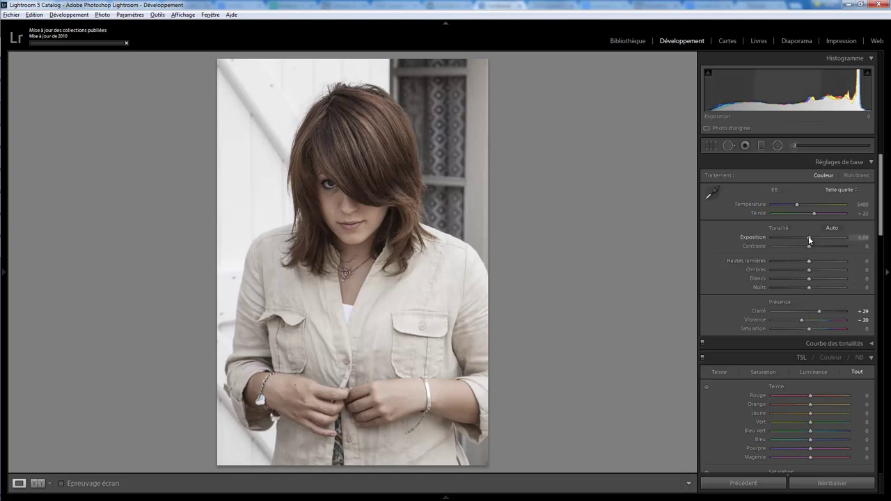
{"action": "left_click_drag", "start_coordinate": [809, 237], "coordinate": [811, 237]}
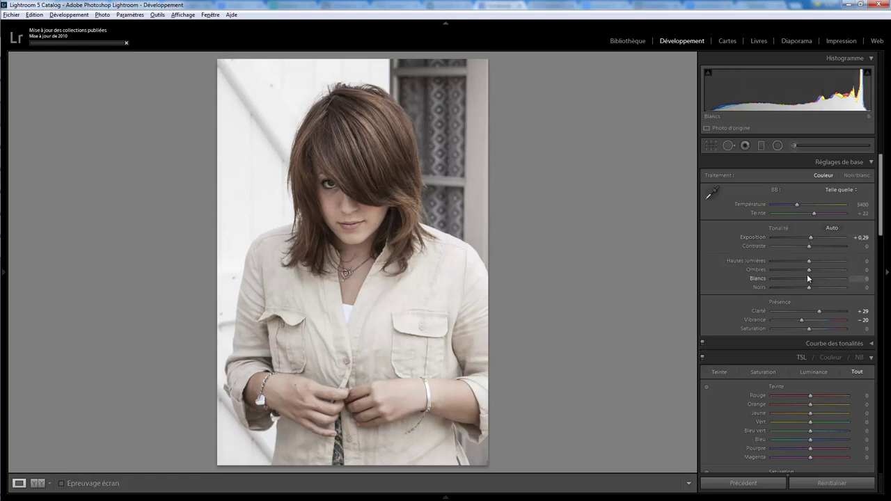
{"action": "left_click_drag", "start_coordinate": [808, 278], "coordinate": [818, 280]}
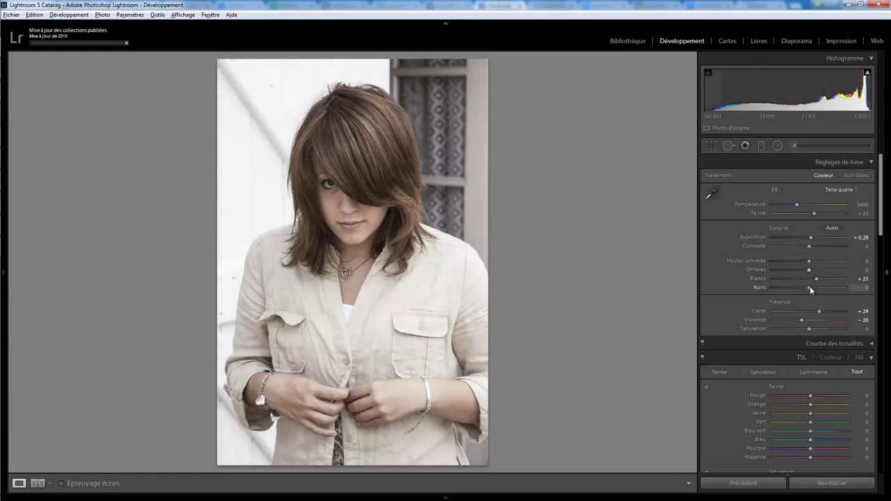
{"action": "left_click_drag", "start_coordinate": [810, 259], "coordinate": [811, 259]}
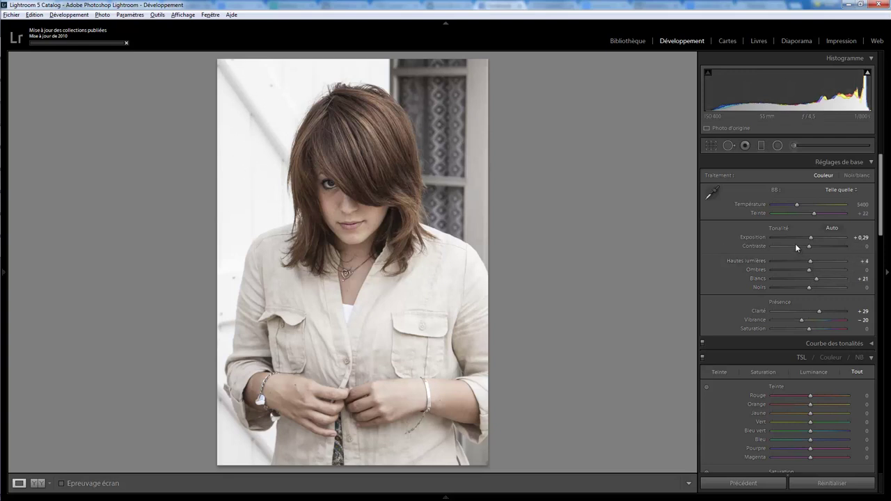
{"action": "mouse_move", "coordinate": [821, 260]}
{"action": "left_mouse_down"}
{"action": "mouse_move", "coordinate": [839, 261]}
{"action": "mouse_move", "coordinate": [800, 263]}
{"action": "mouse_move", "coordinate": [825, 263]}
{"action": "left_mouse_up"}
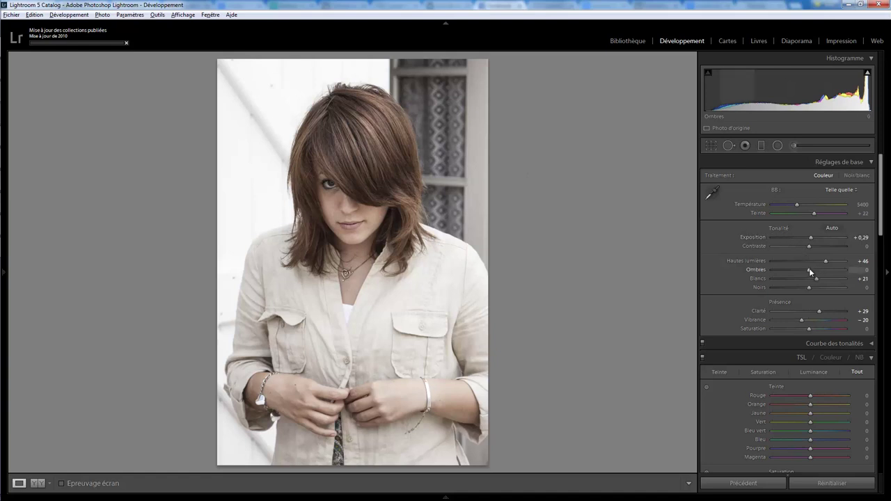
{"action": "left_click_drag", "start_coordinate": [809, 270], "coordinate": [814, 272]}
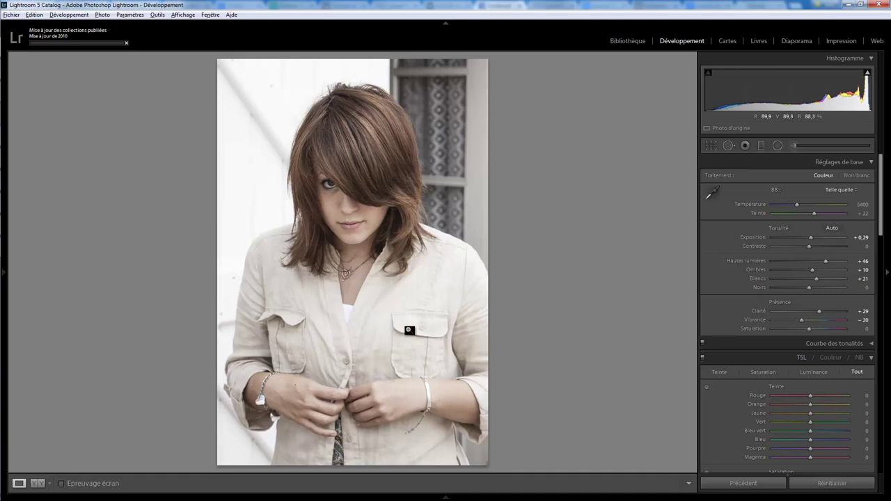
Lay a graduated filter over the lower half of the portrait with Exposure 0.39.
{"action": "left_click", "coordinate": [760, 145]}
{"action": "left_click_drag", "start_coordinate": [346, 358], "coordinate": [356, 293]}
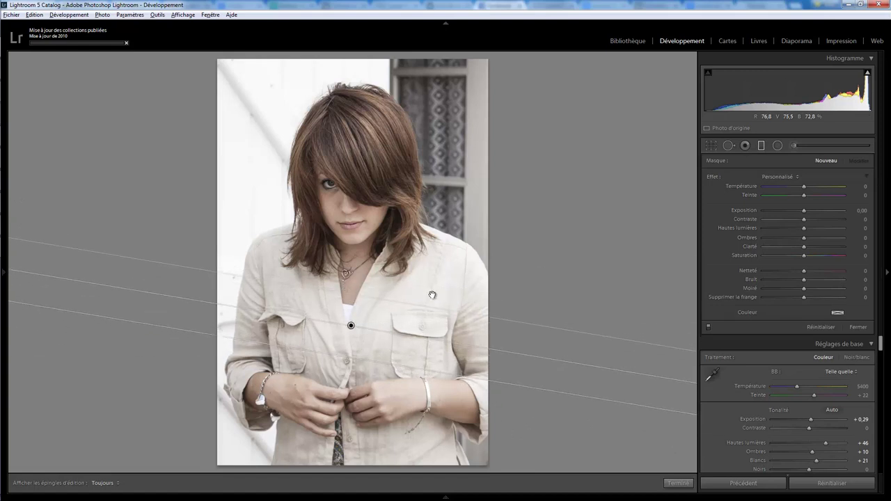
{"action": "left_click_drag", "start_coordinate": [805, 210], "coordinate": [811, 211]}
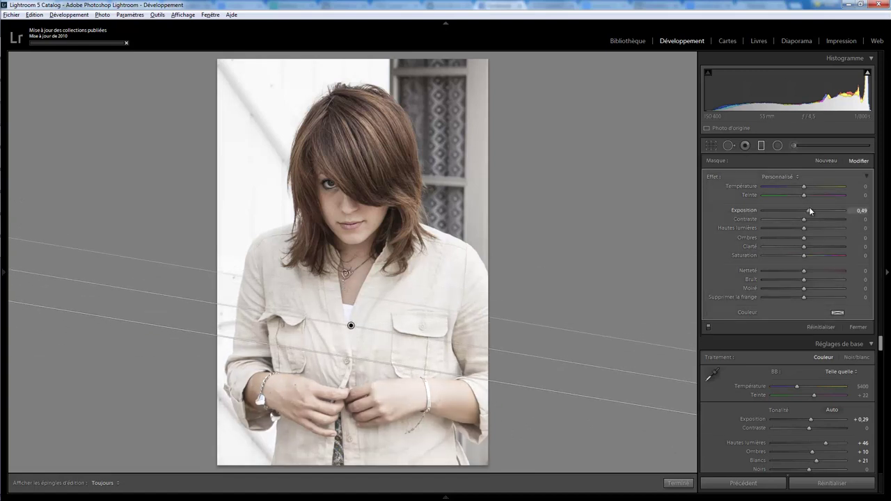
{"action": "left_click", "coordinate": [679, 483]}
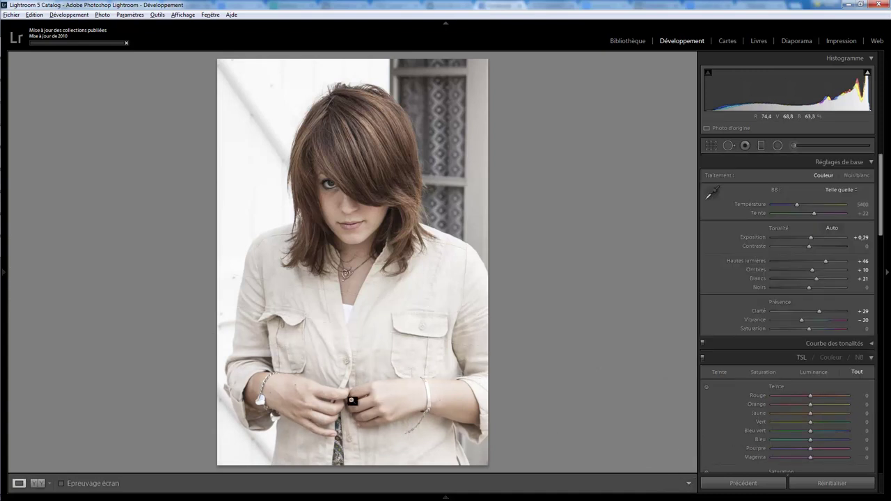
Draw an inverted radial filter over the hands that lifts Shadows by 70.
{"action": "left_click", "coordinate": [778, 145]}
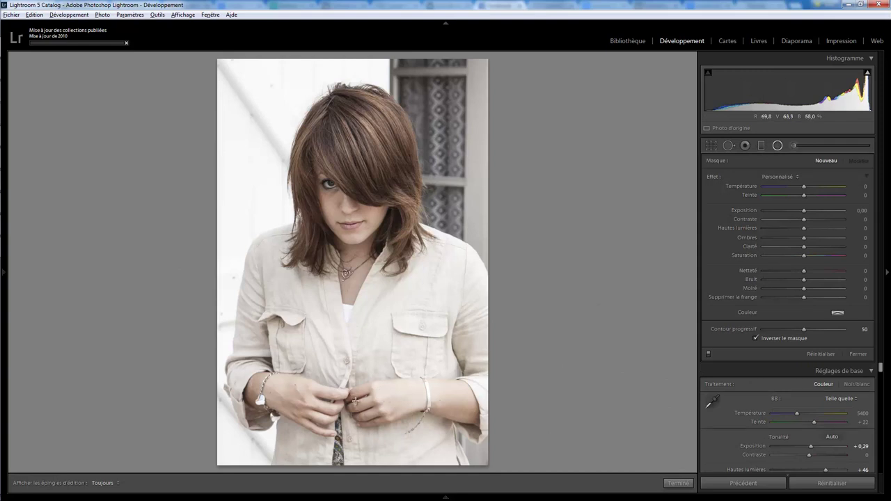
{"action": "left_click_drag", "start_coordinate": [356, 402], "coordinate": [389, 424]}
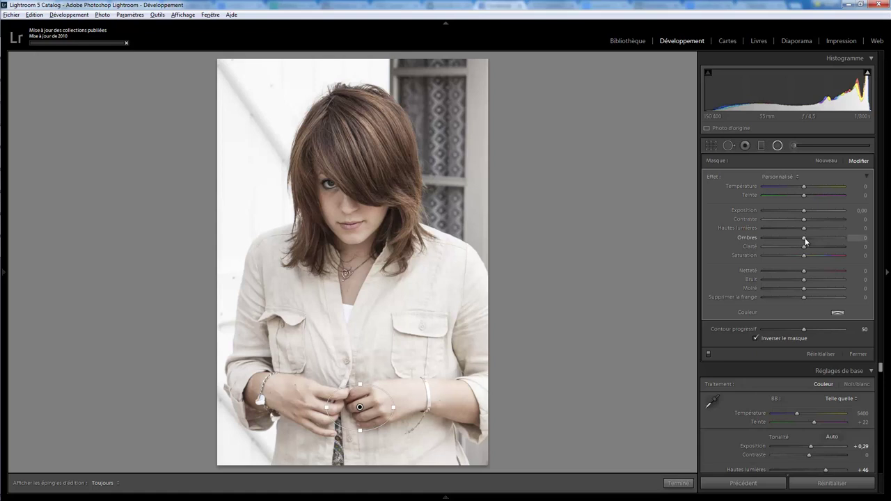
{"action": "mouse_move", "coordinate": [815, 238]}
{"action": "left_mouse_down"}
{"action": "mouse_move", "coordinate": [825, 239]}
{"action": "mouse_move", "coordinate": [807, 241]}
{"action": "mouse_move", "coordinate": [831, 242]}
{"action": "left_mouse_up"}
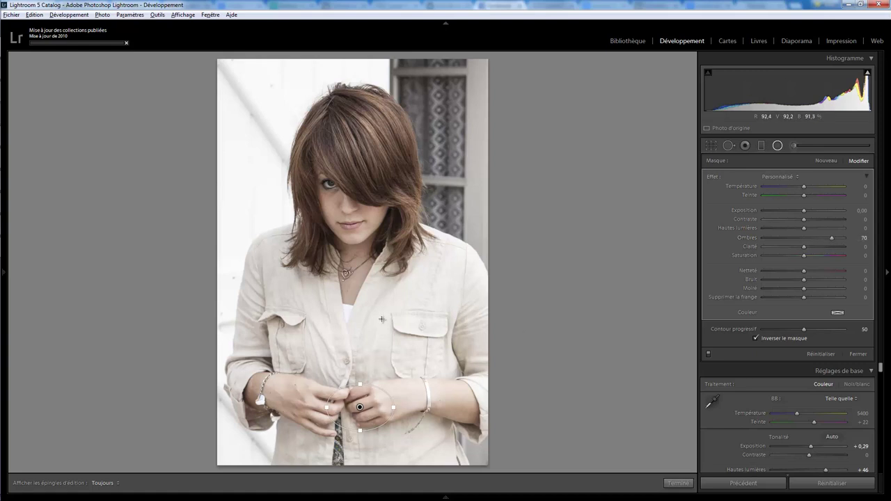
{"action": "left_click", "coordinate": [778, 145]}
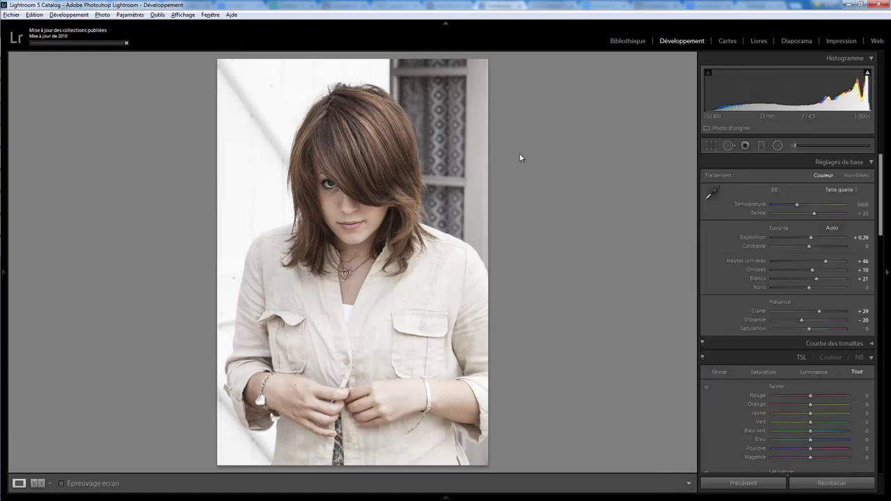
Place a radial filter centred on the head with Clarity −63 and Contrast +33.
{"action": "left_click", "coordinate": [777, 145]}
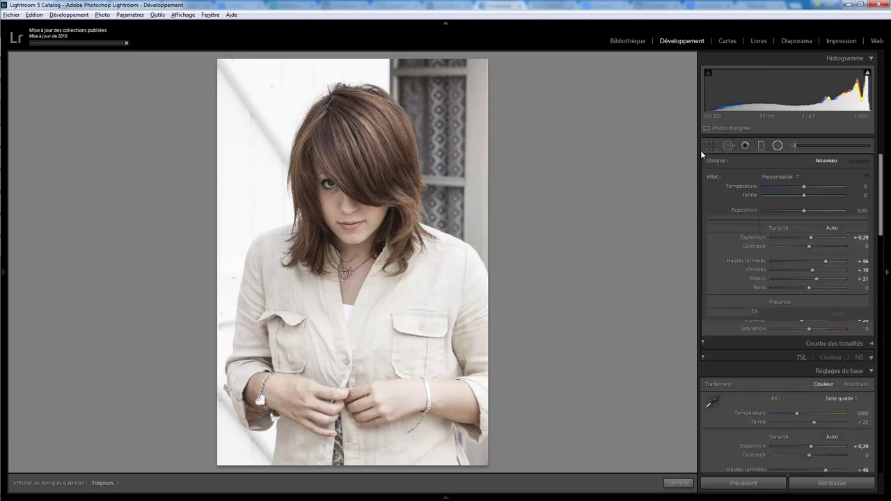
{"action": "mouse_move", "coordinate": [353, 152]}
{"action": "left_mouse_down"}
{"action": "mouse_move", "coordinate": [434, 273]}
{"action": "mouse_move", "coordinate": [445, 237]}
{"action": "left_mouse_up"}
{"action": "left_click_drag", "start_coordinate": [353, 152], "coordinate": [353, 189]}
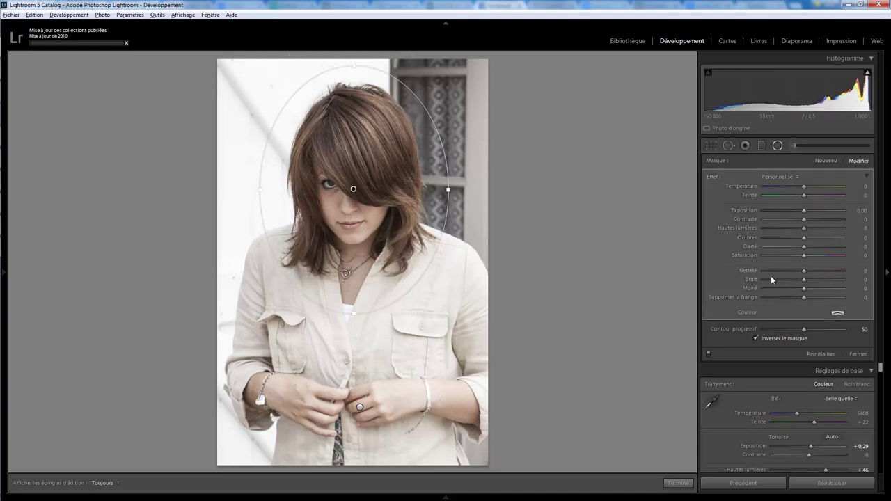
{"action": "left_click_drag", "start_coordinate": [804, 247], "coordinate": [783, 248]}
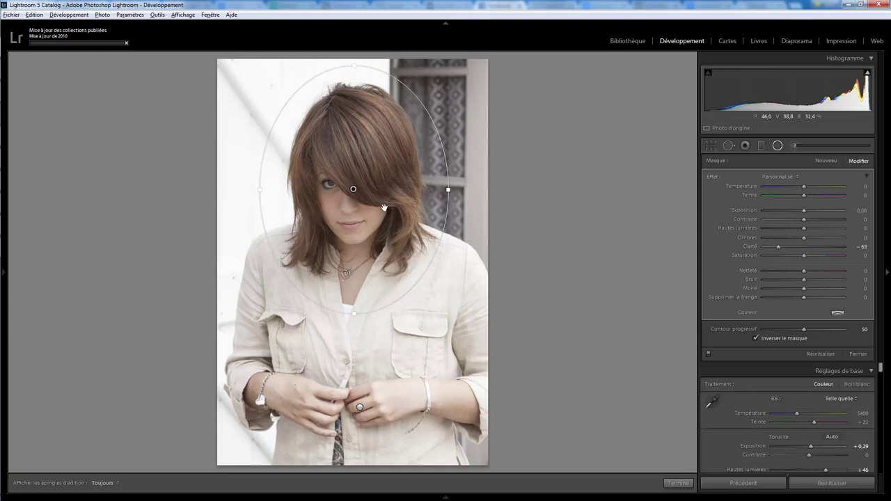
{"action": "left_click_drag", "start_coordinate": [804, 220], "coordinate": [823, 220]}
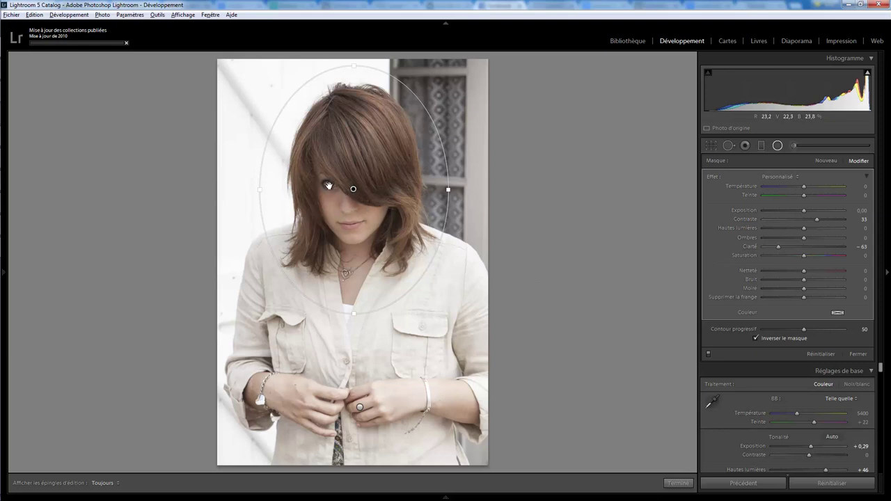
Close the head filter, then place a first exposure-brightening radial filter over the visible eye.
{"action": "left_click", "coordinate": [686, 484]}
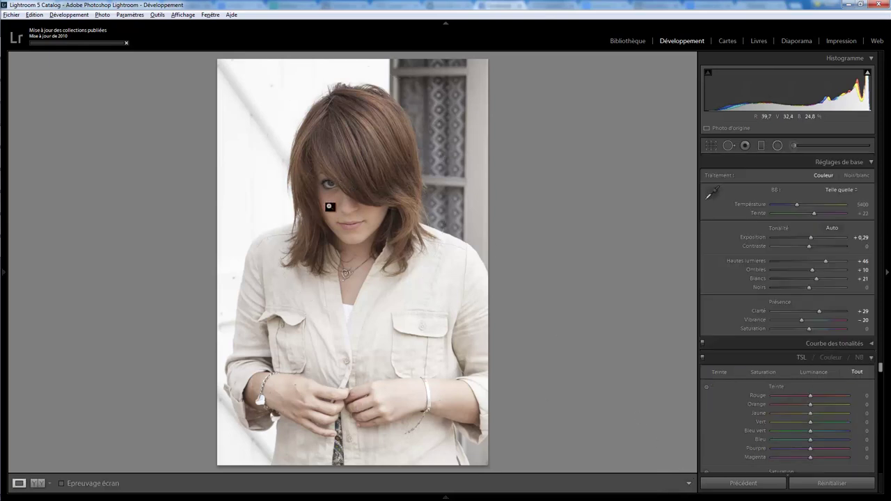
{"action": "left_click", "coordinate": [325, 186]}
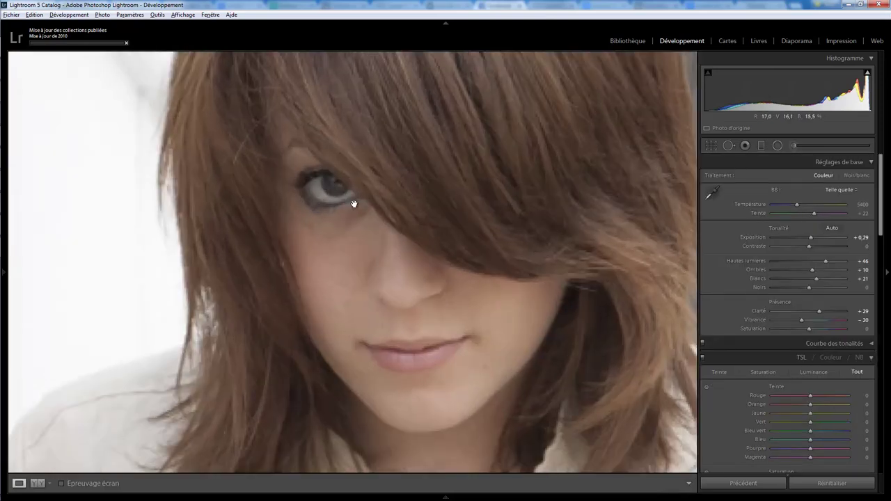
{"action": "left_click", "coordinate": [778, 145]}
{"action": "mouse_move", "coordinate": [324, 185]}
{"action": "left_mouse_down"}
{"action": "mouse_move", "coordinate": [352, 198]}
{"action": "mouse_move", "coordinate": [335, 189]}
{"action": "left_mouse_up"}
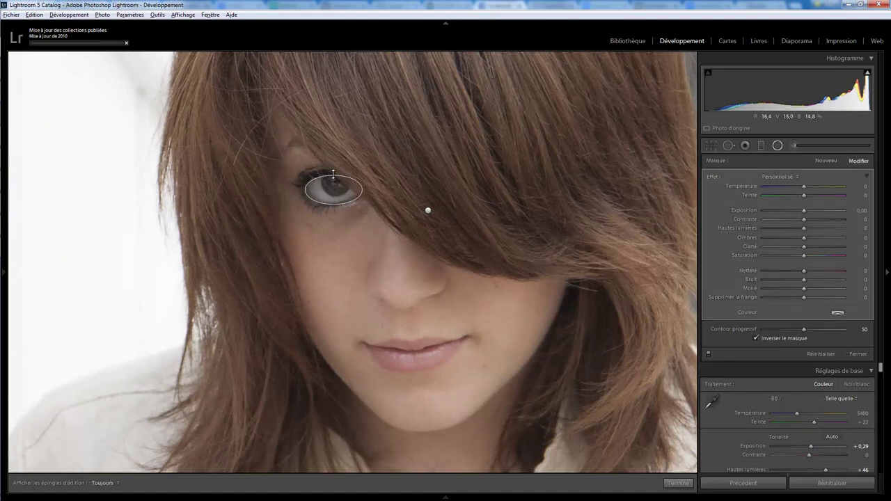
{"action": "left_click_drag", "start_coordinate": [333, 187], "coordinate": [332, 184]}
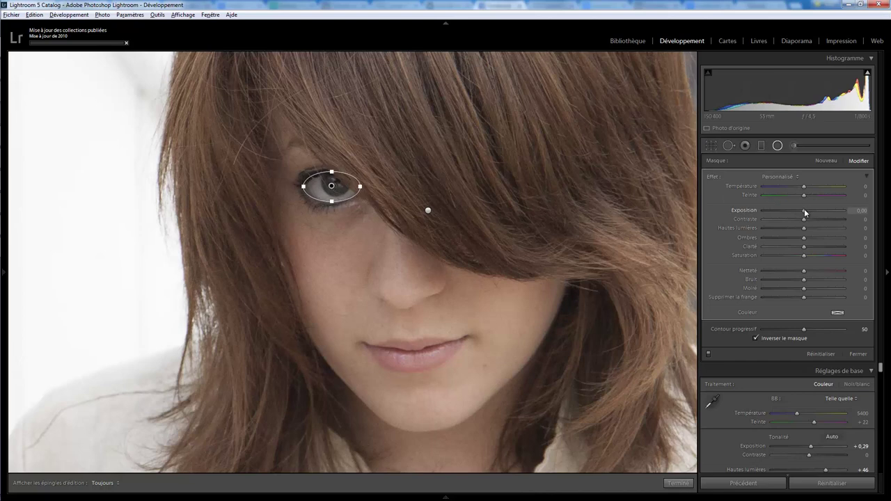
{"action": "left_click_drag", "start_coordinate": [805, 212], "coordinate": [813, 210]}
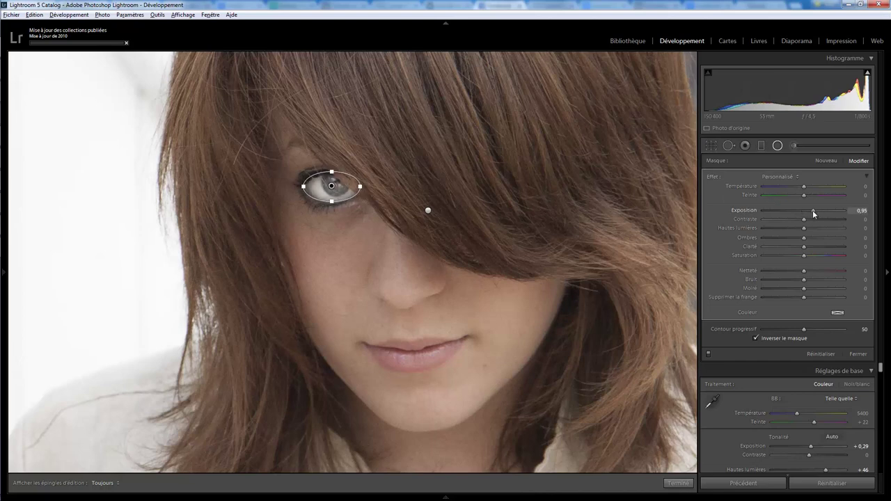
{"action": "left_click", "coordinate": [679, 483]}
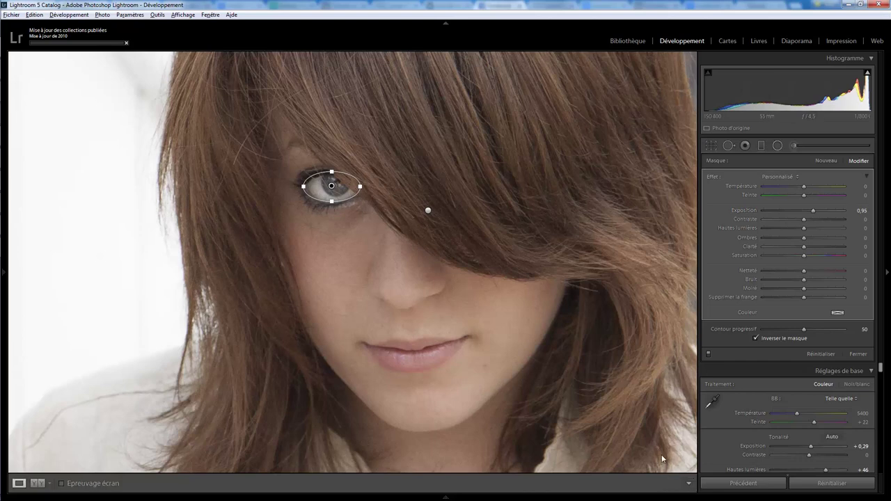
Redraw a radial filter around the eye, brightening it to Exposure 0.25.
{"action": "left_click", "coordinate": [366, 220]}
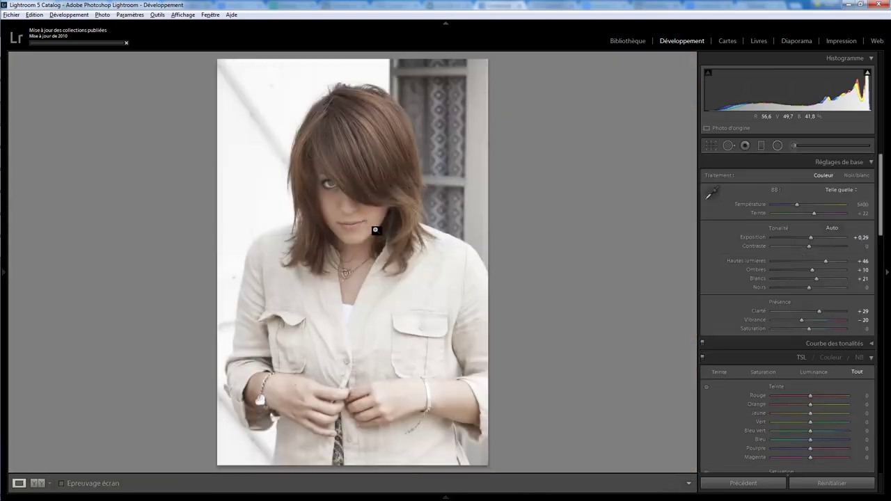
{"action": "left_click", "coordinate": [341, 191]}
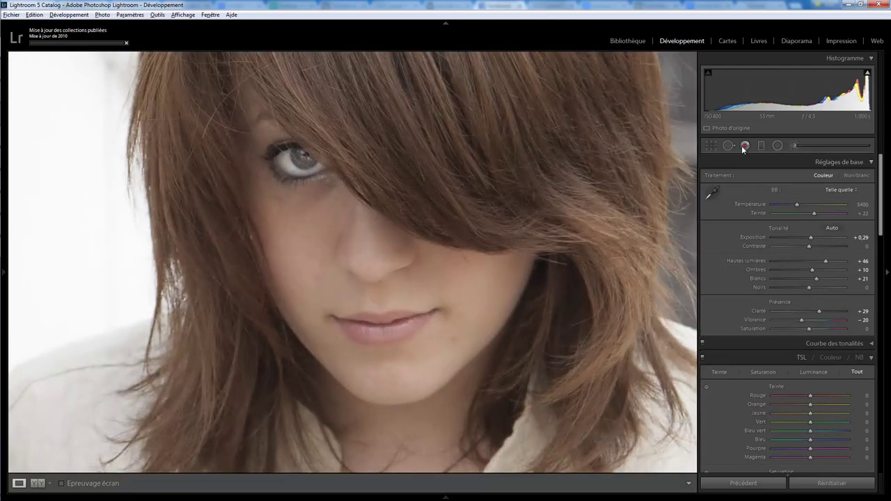
{"action": "left_click", "coordinate": [778, 146]}
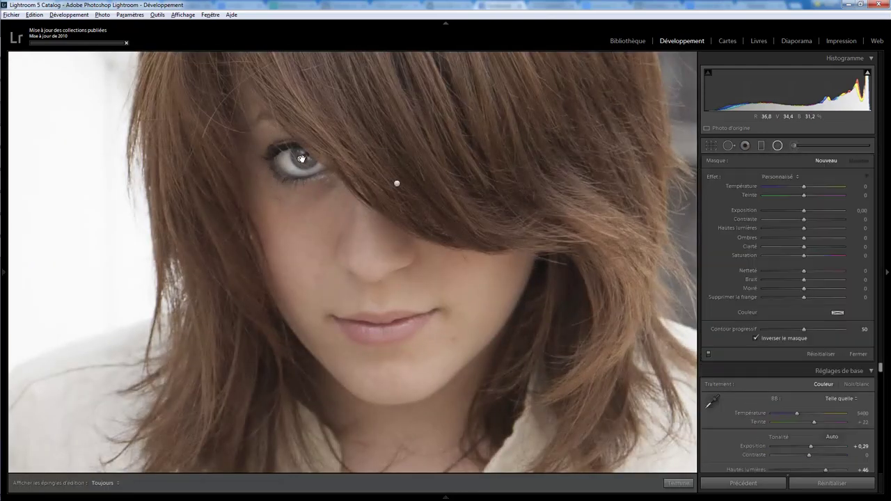
{"action": "left_click_drag", "start_coordinate": [301, 158], "coordinate": [329, 174]}
{"action": "left_click_drag", "start_coordinate": [804, 211], "coordinate": [808, 214]}
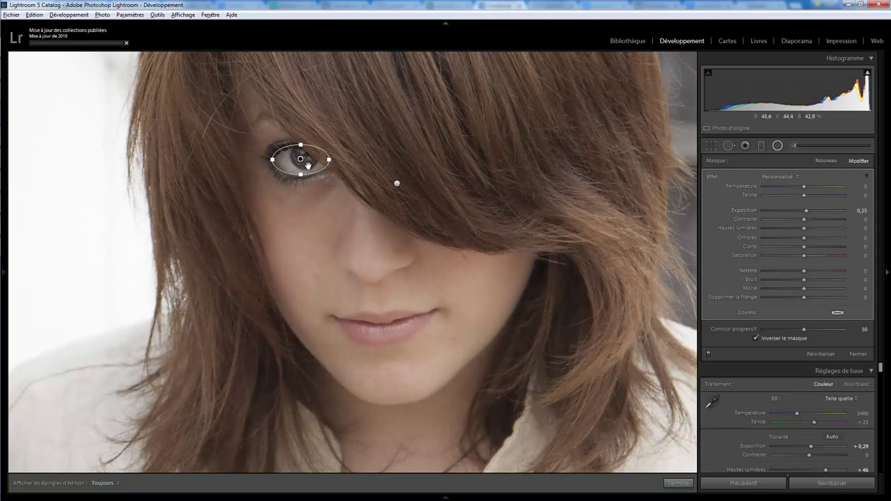
Paint the visible iris with an Adjustment Brush tinted blue (hue 230, saturation 50).
{"action": "left_click", "coordinate": [795, 147]}
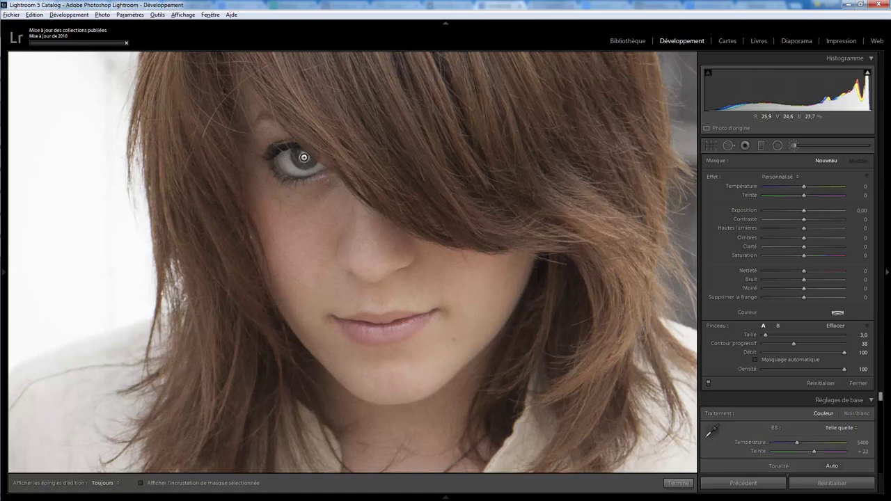
{"action": "left_click", "coordinate": [838, 313]}
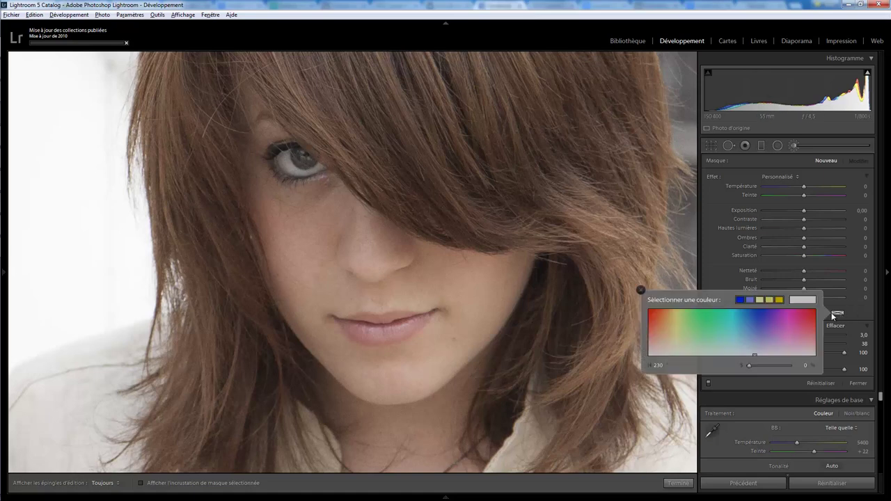
{"action": "left_click_drag", "start_coordinate": [757, 295], "coordinate": [302, 159]}
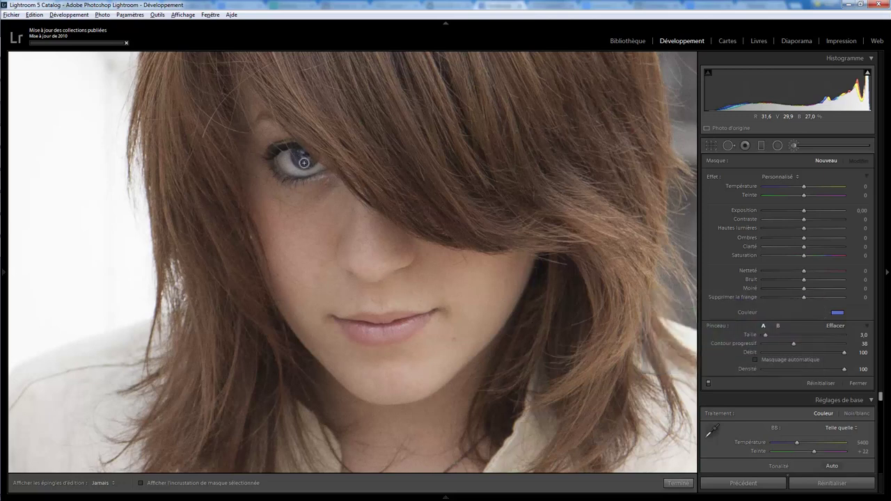
{"action": "left_click_drag", "start_coordinate": [298, 158], "coordinate": [306, 161]}
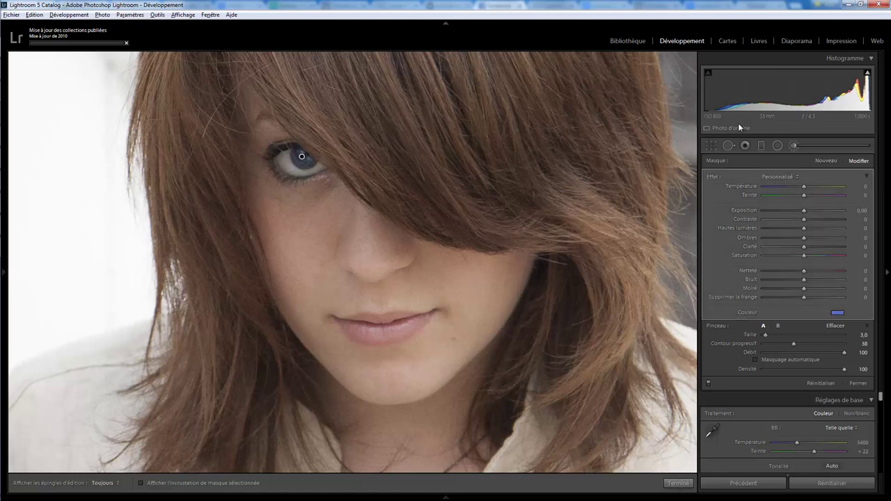
Heal the chin blemish and two spots below the lower lip, then zoom to fit.
{"action": "left_click", "coordinate": [729, 146]}
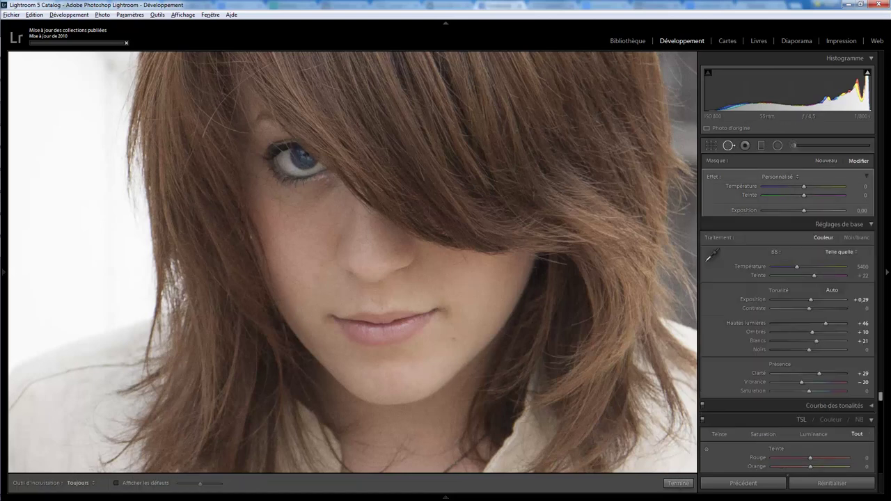
{"action": "left_click", "coordinate": [454, 341]}
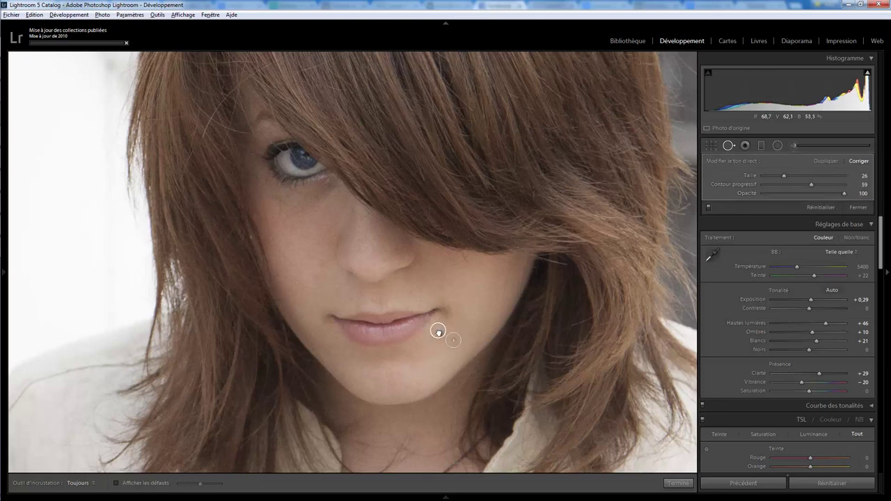
{"action": "left_click_drag", "start_coordinate": [433, 328], "coordinate": [481, 318]}
{"action": "left_click_drag", "start_coordinate": [327, 278], "coordinate": [469, 298]}
{"action": "left_click_drag", "start_coordinate": [321, 264], "coordinate": [460, 298]}
{"action": "left_click", "coordinate": [679, 483]}
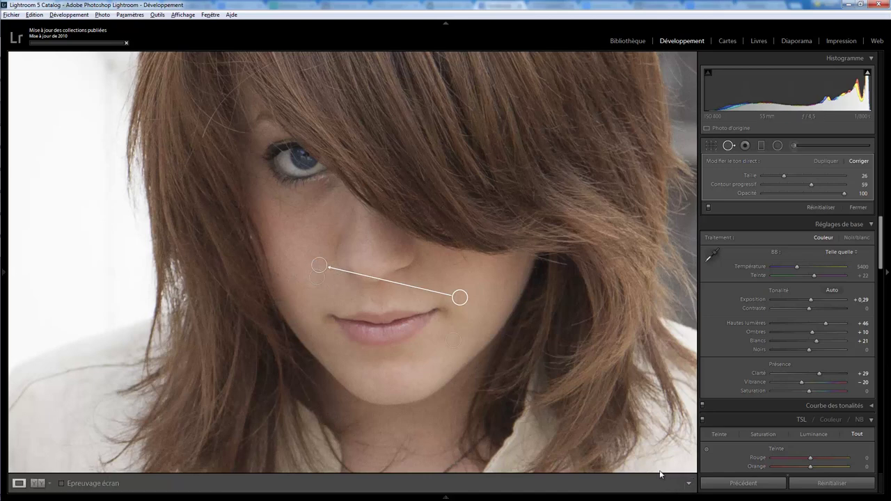
{"action": "left_click", "coordinate": [379, 279]}
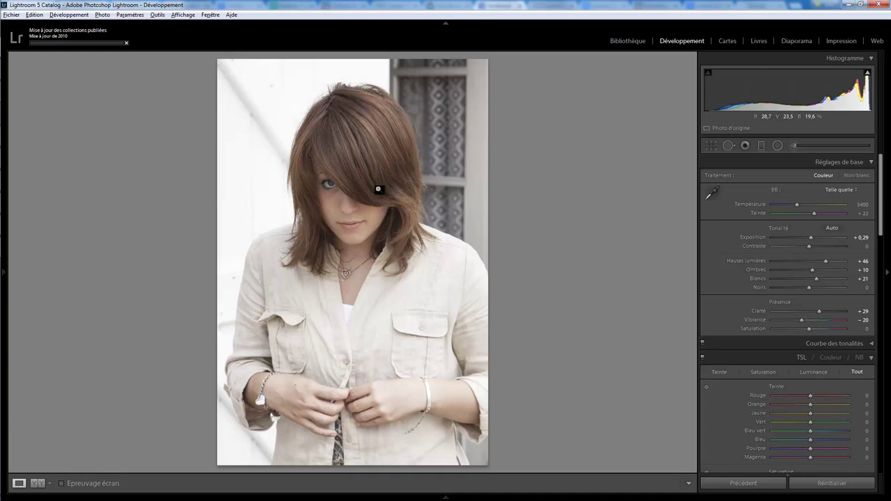
Draw a radial filter oval over the top of the hair, rotated to follow it.
{"action": "left_click", "coordinate": [778, 145]}
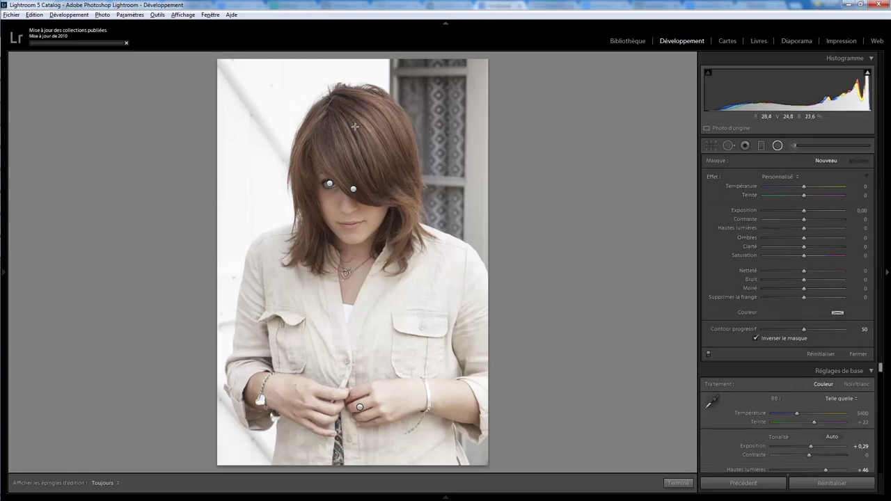
{"action": "left_click_drag", "start_coordinate": [349, 127], "coordinate": [383, 168]}
{"action": "mouse_move", "coordinate": [381, 109]}
{"action": "left_mouse_down"}
{"action": "mouse_move", "coordinate": [378, 158]}
{"action": "mouse_move", "coordinate": [388, 181]}
{"action": "left_mouse_up"}
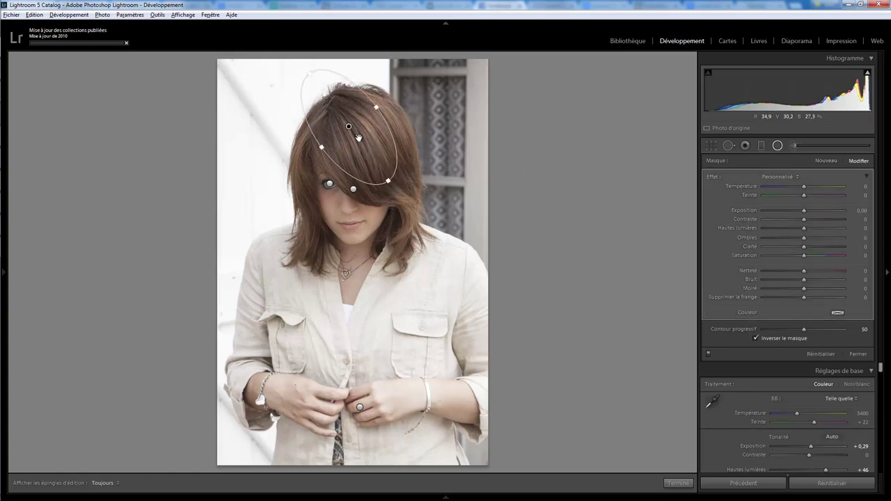
{"action": "mouse_move", "coordinate": [347, 126]}
{"action": "left_mouse_down"}
{"action": "mouse_move", "coordinate": [363, 154]}
{"action": "mouse_move", "coordinate": [403, 126]}
{"action": "left_mouse_up"}
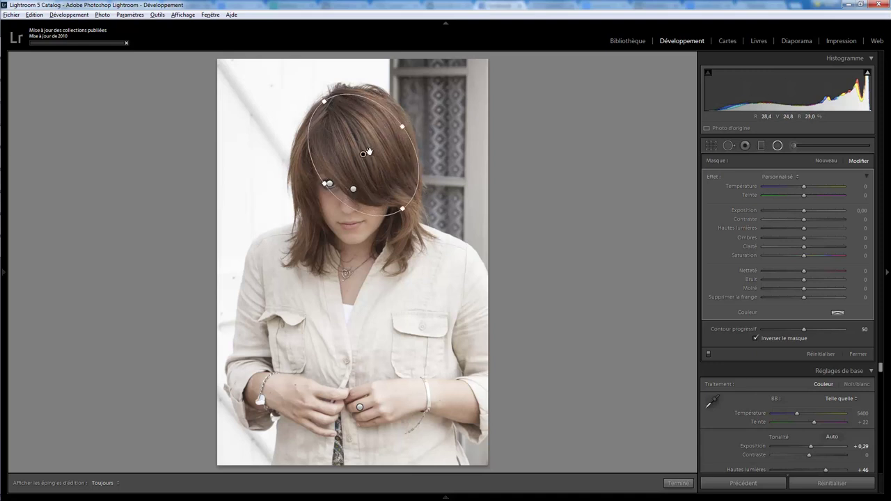
{"action": "left_click_drag", "start_coordinate": [363, 153], "coordinate": [368, 147]}
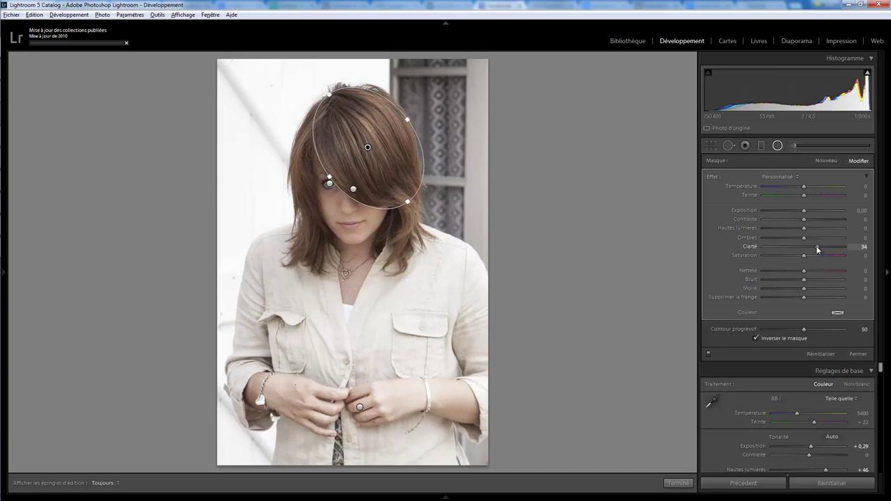
Give the hair filter Clarity 32 and a warm hue-40 tint at low saturation.
{"action": "left_click_drag", "start_coordinate": [816, 246], "coordinate": [815, 247]}
{"action": "left_click", "coordinate": [837, 314]}
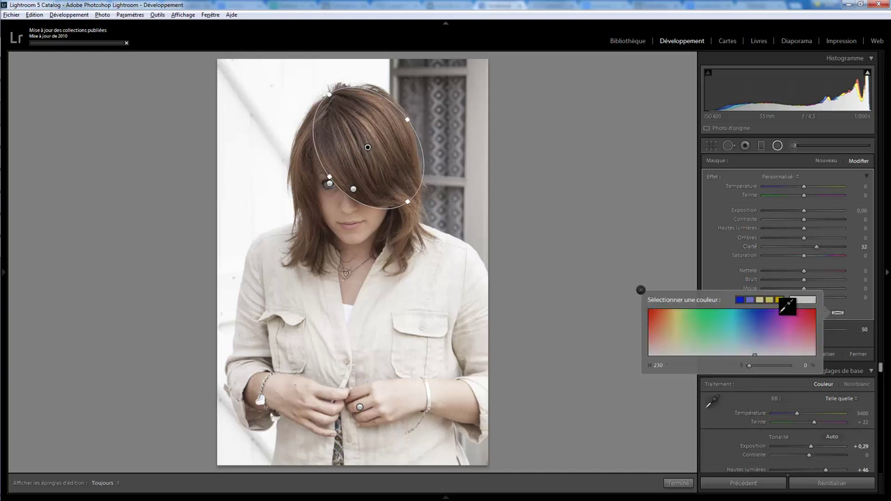
{"action": "left_click_drag", "start_coordinate": [697, 325], "coordinate": [674, 330]}
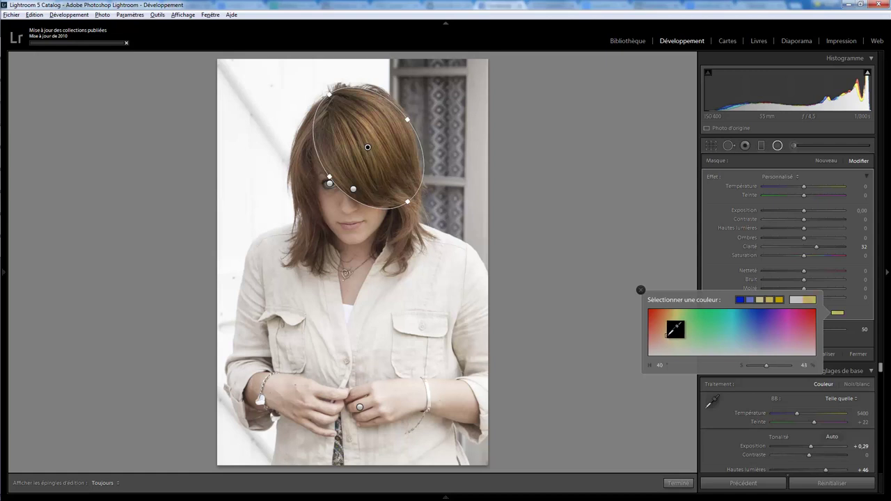
{"action": "mouse_move", "coordinate": [767, 369]}
{"action": "left_mouse_down"}
{"action": "mouse_move", "coordinate": [732, 371]}
{"action": "mouse_move", "coordinate": [760, 369]}
{"action": "left_mouse_up"}
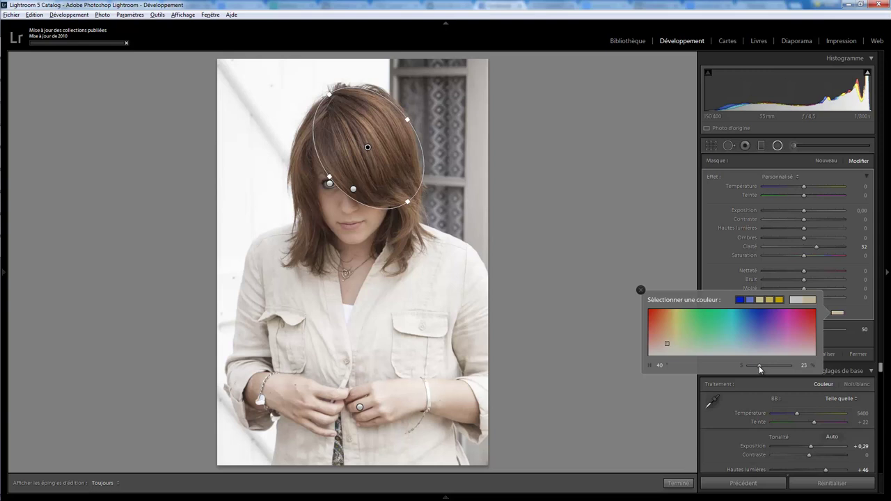
{"action": "left_click", "coordinate": [678, 483]}
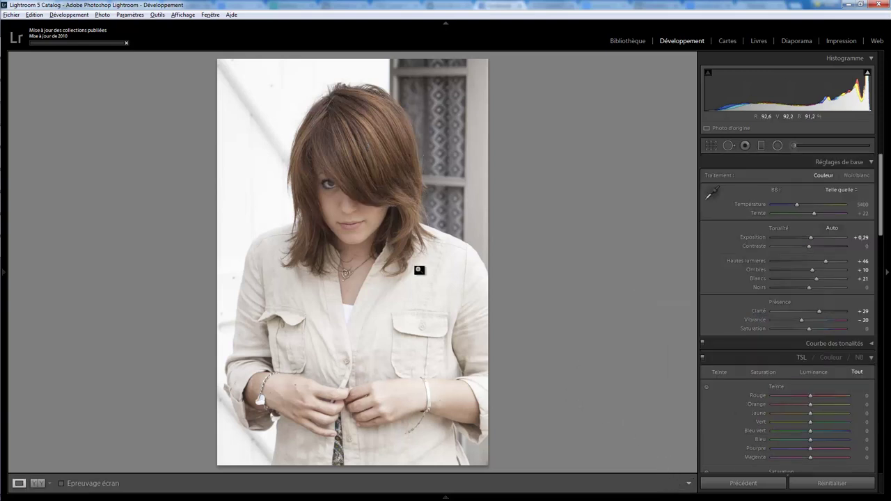
Set Post-Crop Vignetting to Highlight Priority with Amount +13 and Midpoint 34.
{"action": "left_click_drag", "start_coordinate": [883, 222], "coordinate": [889, 432]}
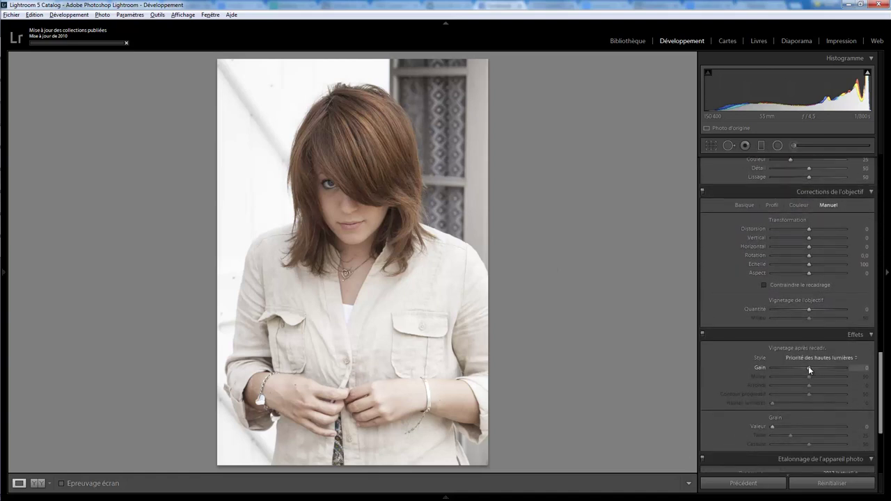
{"action": "left_click_drag", "start_coordinate": [808, 367], "coordinate": [814, 366]}
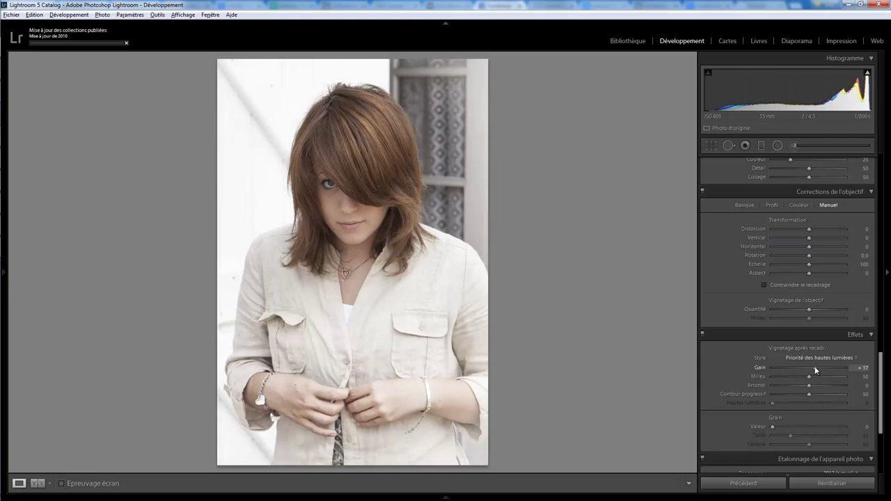
{"action": "mouse_move", "coordinate": [810, 380]}
{"action": "left_mouse_down"}
{"action": "mouse_move", "coordinate": [820, 380]}
{"action": "mouse_move", "coordinate": [799, 378]}
{"action": "left_mouse_up"}
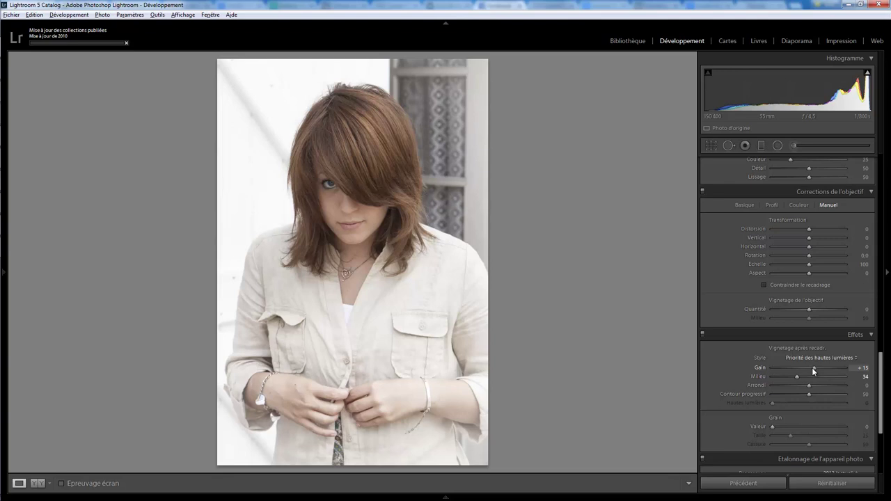
{"action": "left_click_drag", "start_coordinate": [812, 368], "coordinate": [812, 367]}
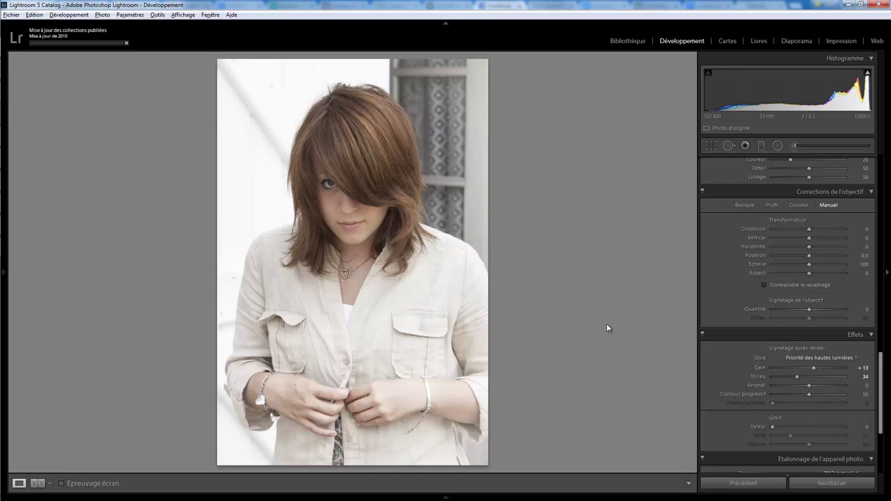
{"action": "left_click", "coordinate": [762, 145]}
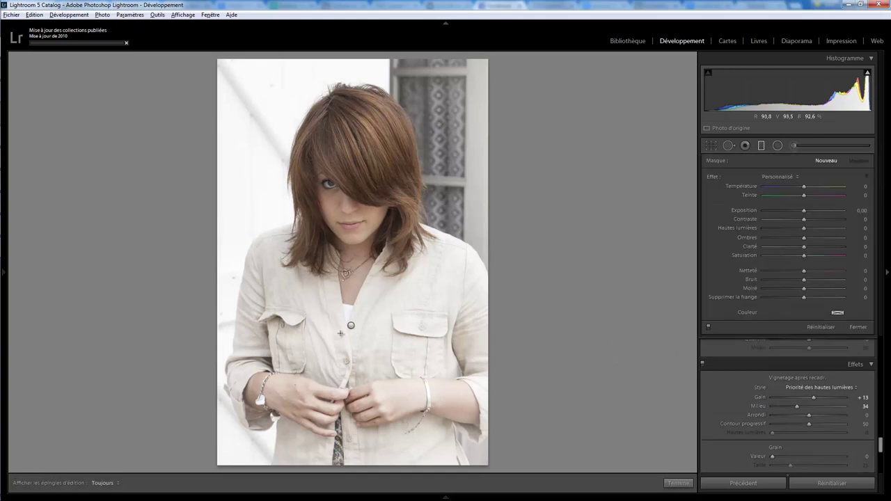
{"action": "left_click", "coordinate": [351, 326]}
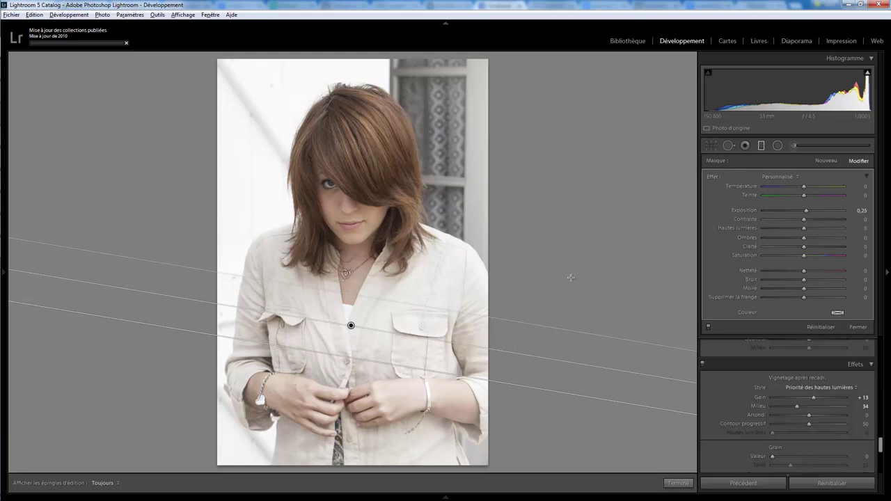
{"action": "left_click", "coordinate": [682, 484]}
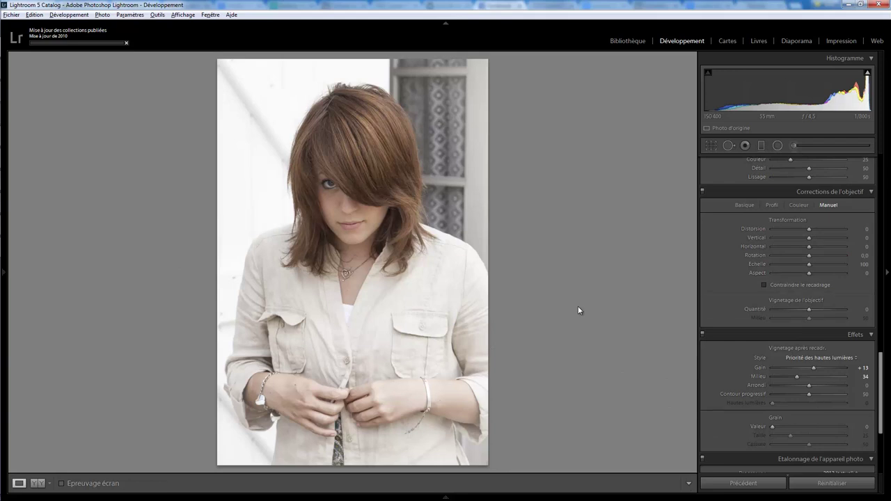
Turn on the histogram's highlight clipping warning, then flick between Before and After views with the backslash key.
{"action": "left_click", "coordinate": [868, 72]}
{"action": "key", "text": "backslash"}
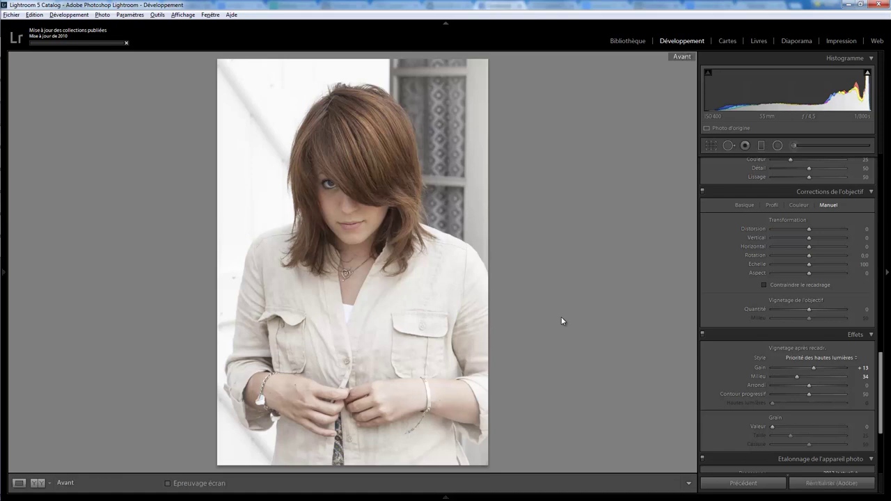
{"action": "key", "text": "backslash"}
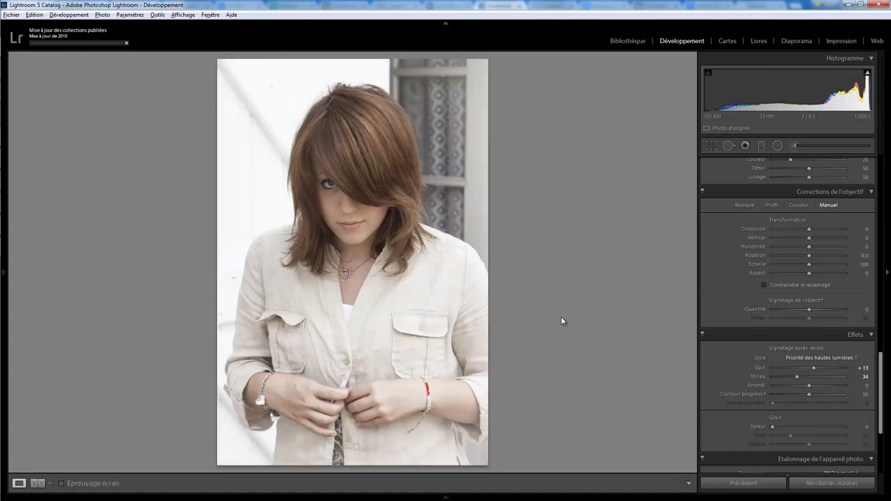
{"action": "key", "text": "backslash"}
{"action": "key", "text": "backslash"}
{"action": "key", "text": "backslash"}
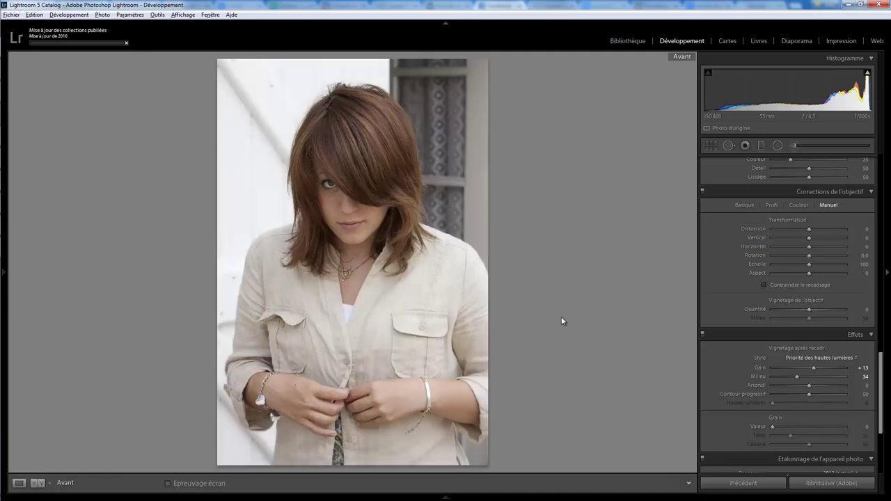
{"action": "key", "text": "backslash"}
{"action": "key", "text": "backslash"}
{"action": "key", "text": "backslash"}
{"action": "key", "text": "backslash"}
{"action": "key", "text": "backslash"}
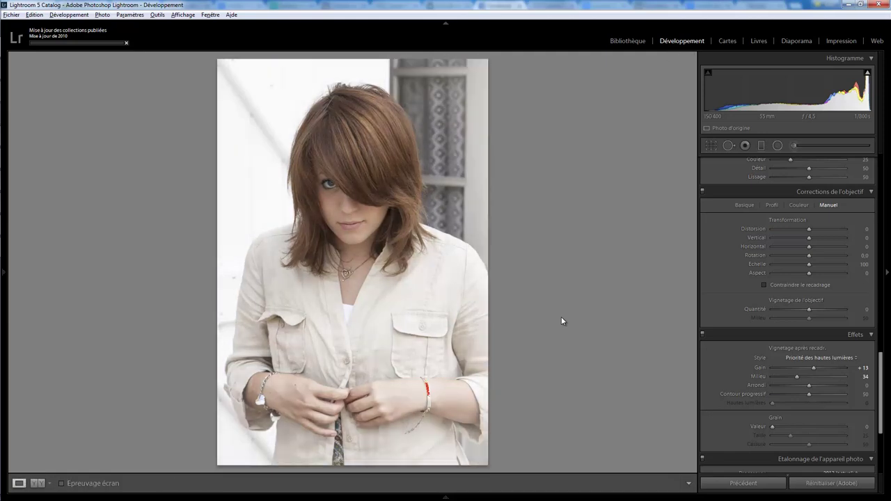
{"action": "key", "text": "backslash"}
{"action": "key", "text": "backslash"}
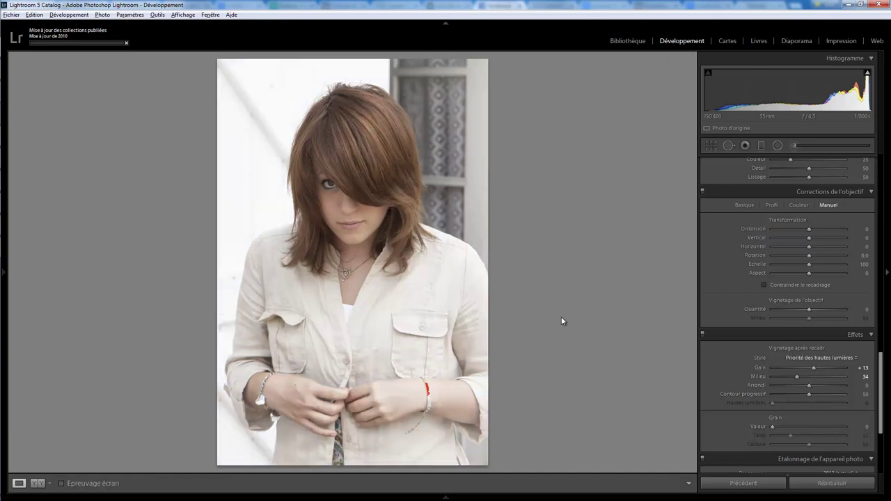